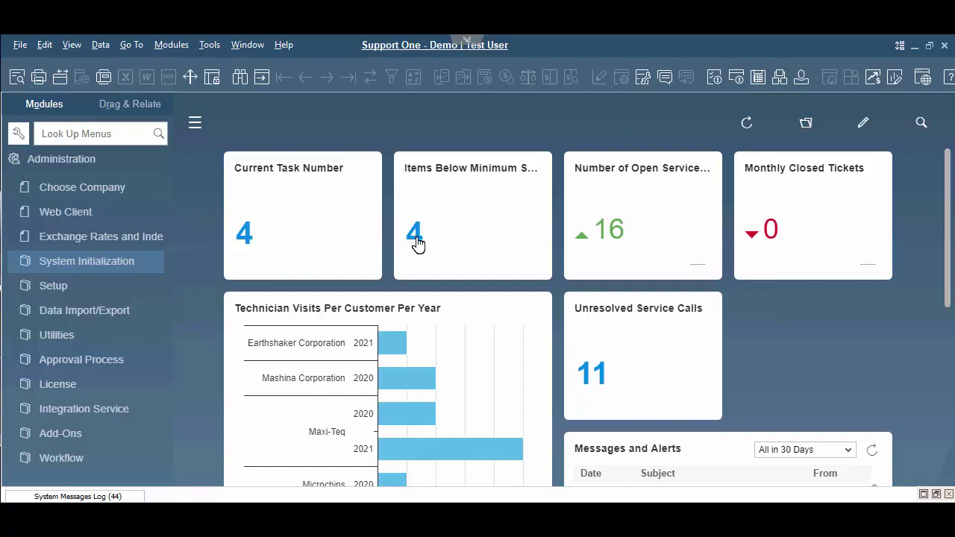
Step: Check the Items Below Minimum Stock results, then run the UserDefined Open Sales Quotations query
left_click(415, 239)
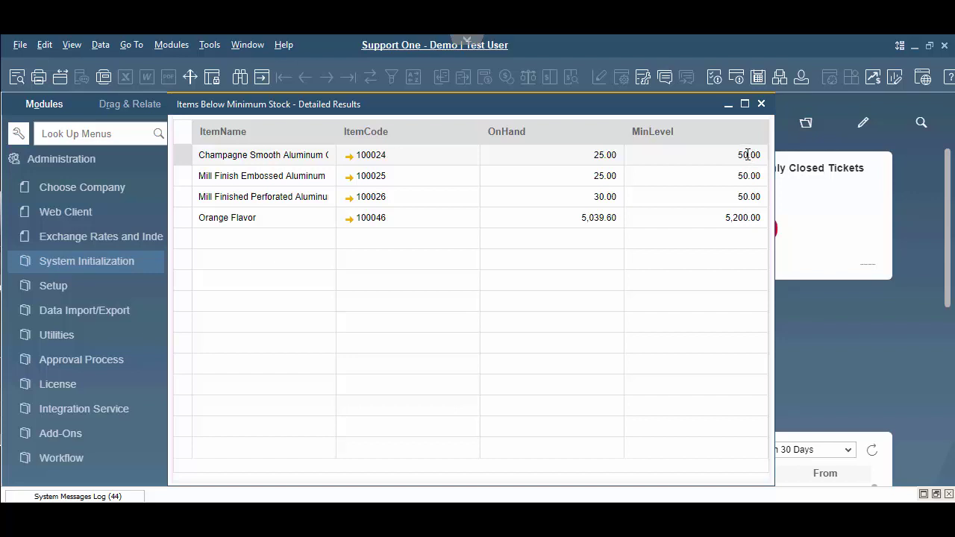
left_click(761, 105)
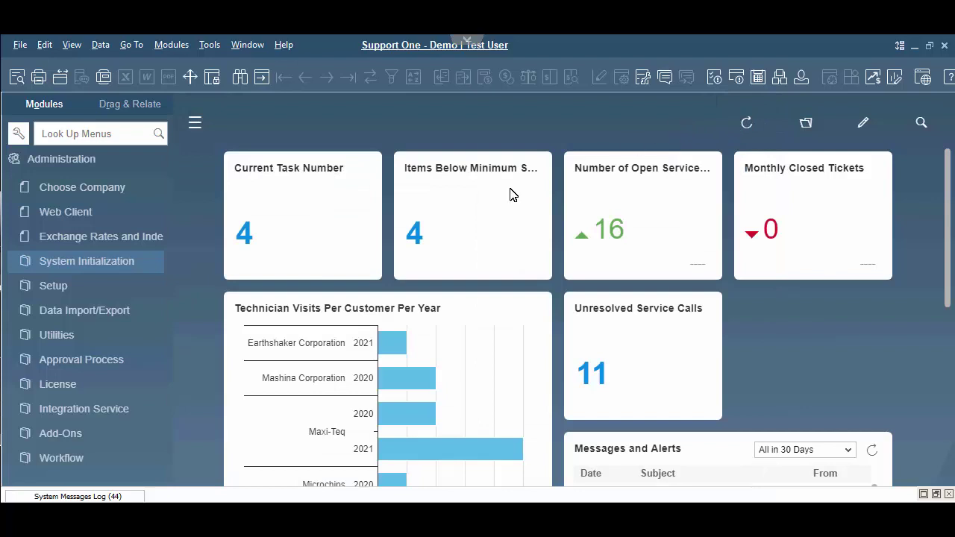
left_click(206, 47)
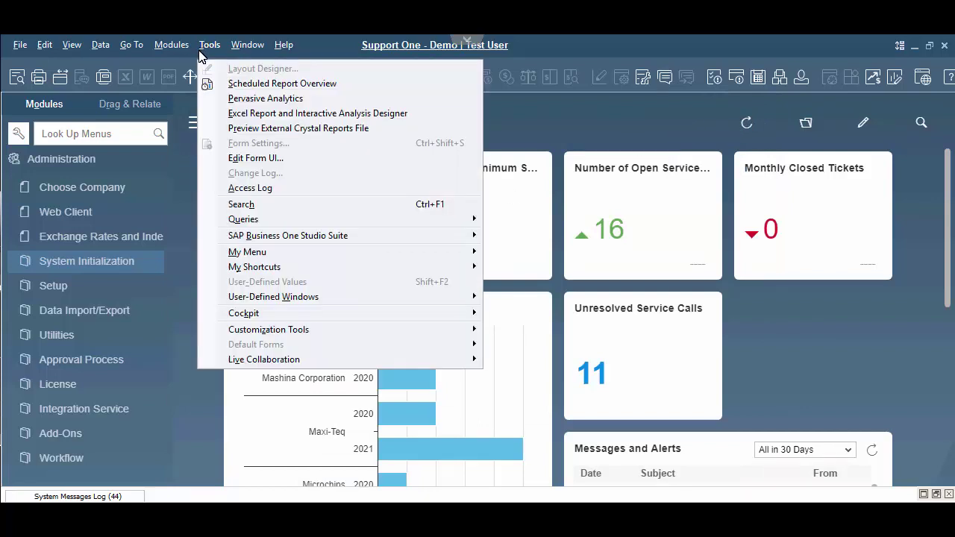
mouse_move(402, 222)
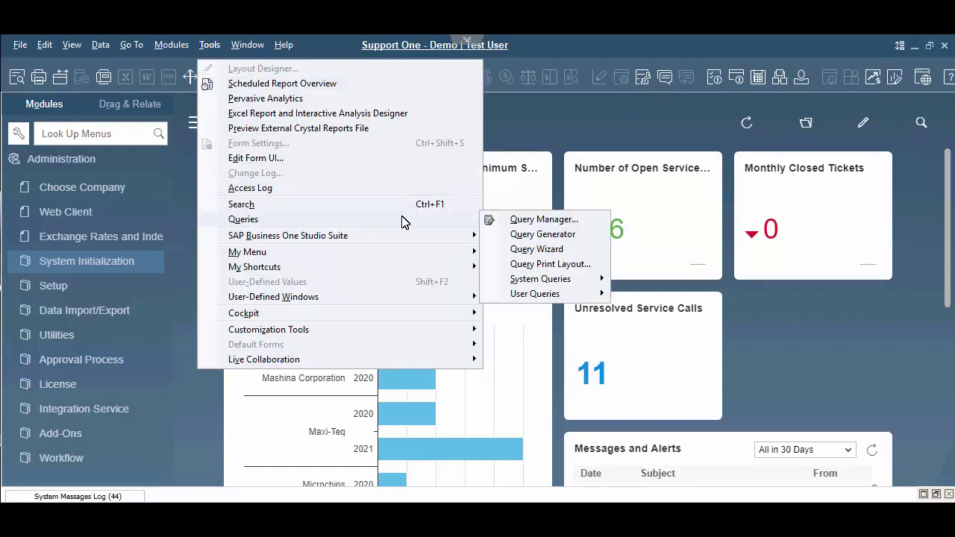
left_click(542, 222)
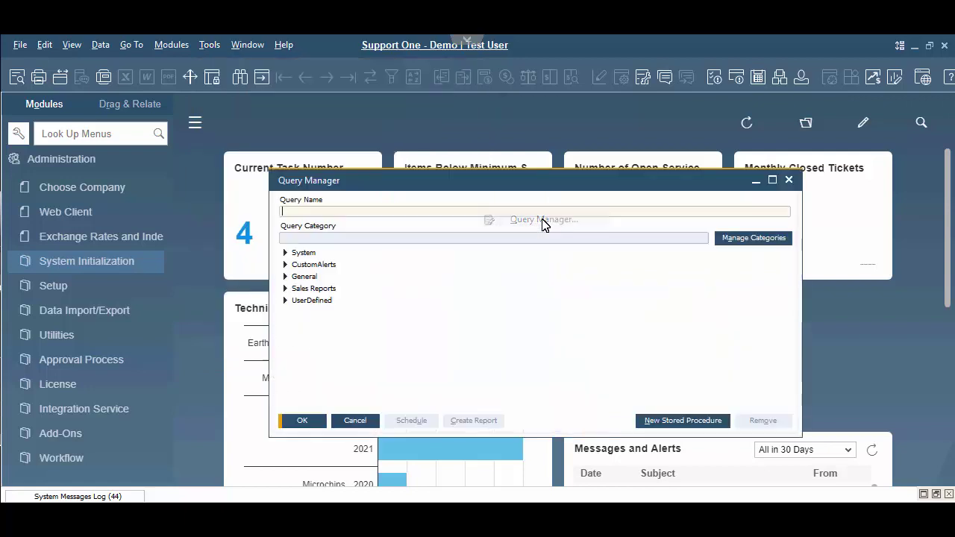
left_click_drag(515, 180, 432, 134)
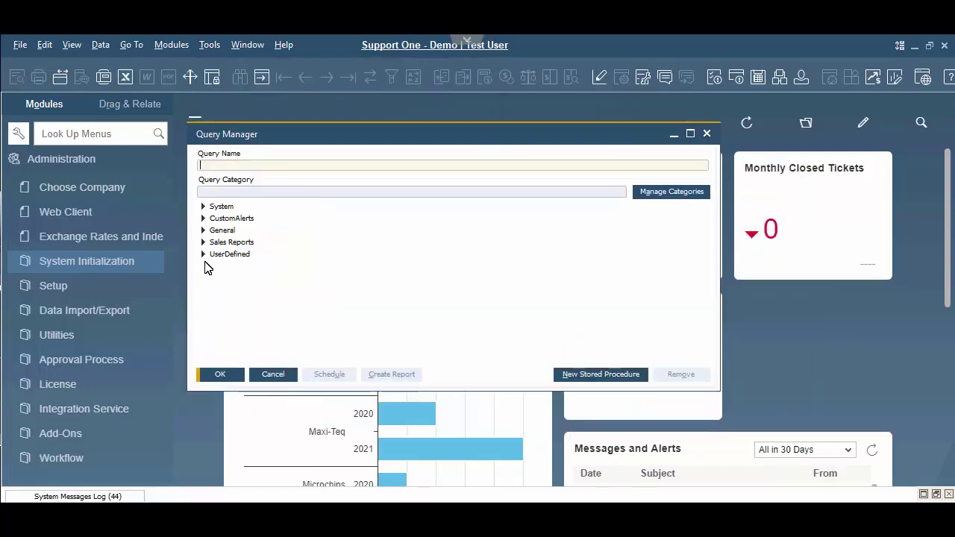
left_click(203, 254)
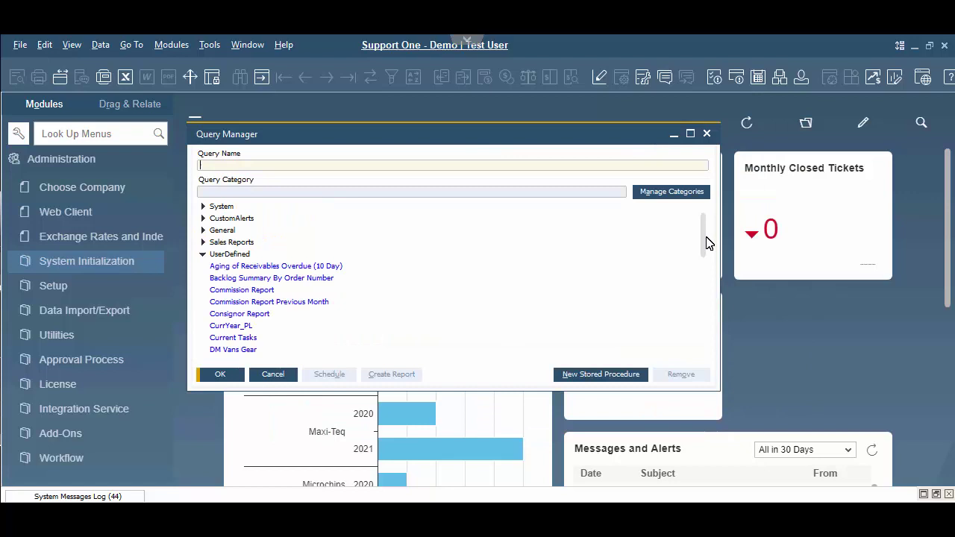
left_click_drag(704, 260, 697, 316)
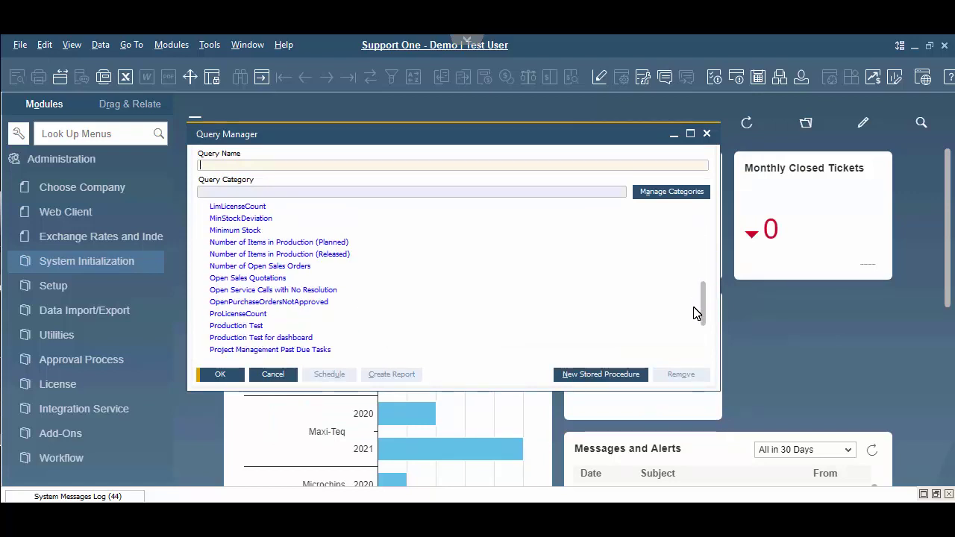
left_click(256, 279)
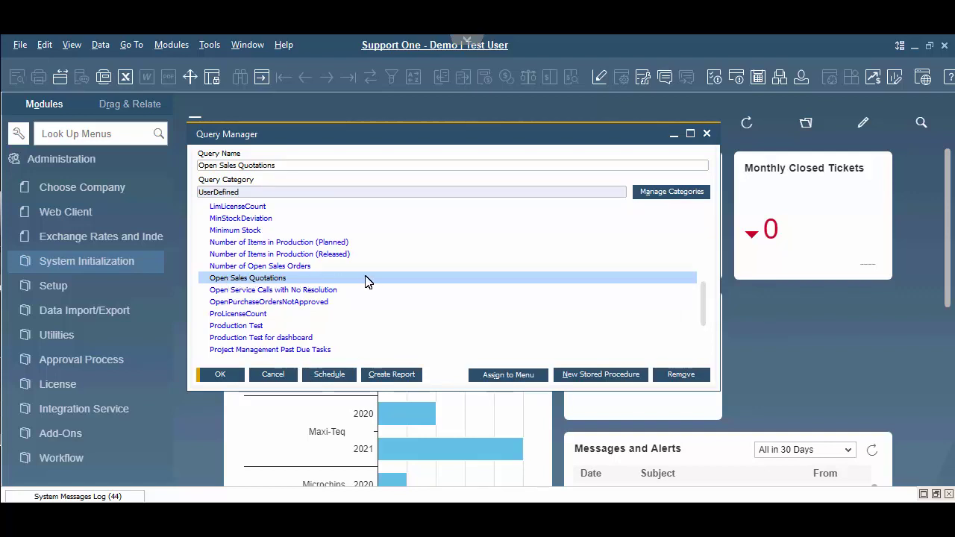
double_click(250, 279)
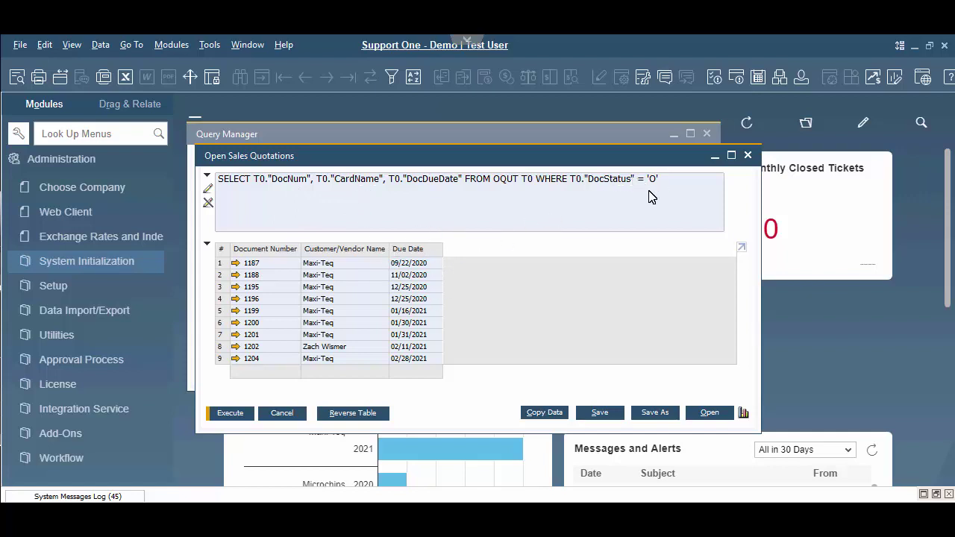
left_click(747, 155)
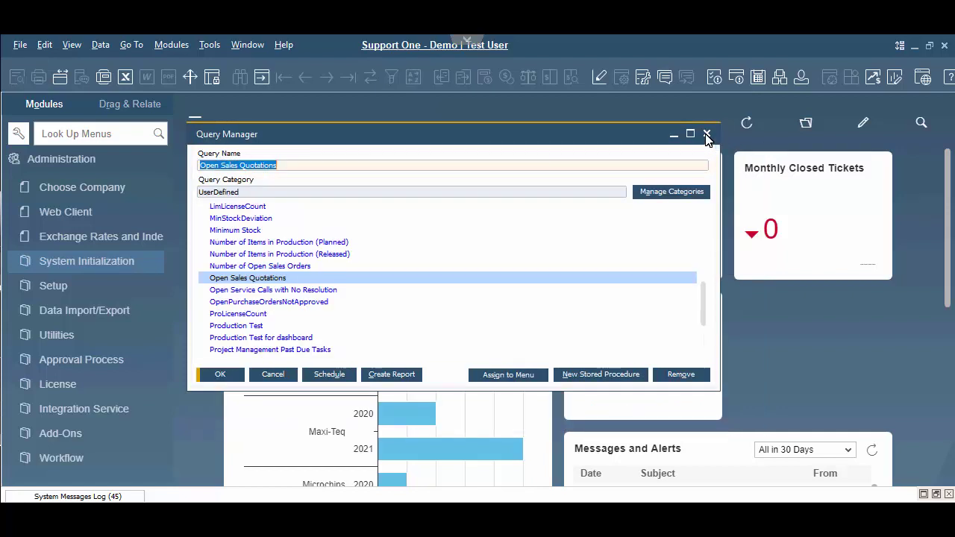
left_click(707, 135)
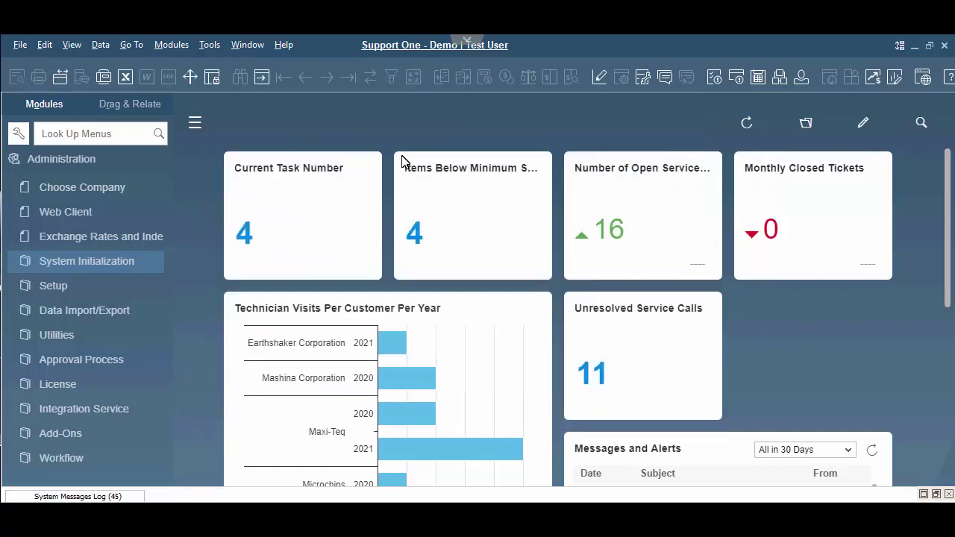
Step: Try a count widget with code OpenQuote and name Number of Open Sales Quotes, then cancel it
left_click(218, 43)
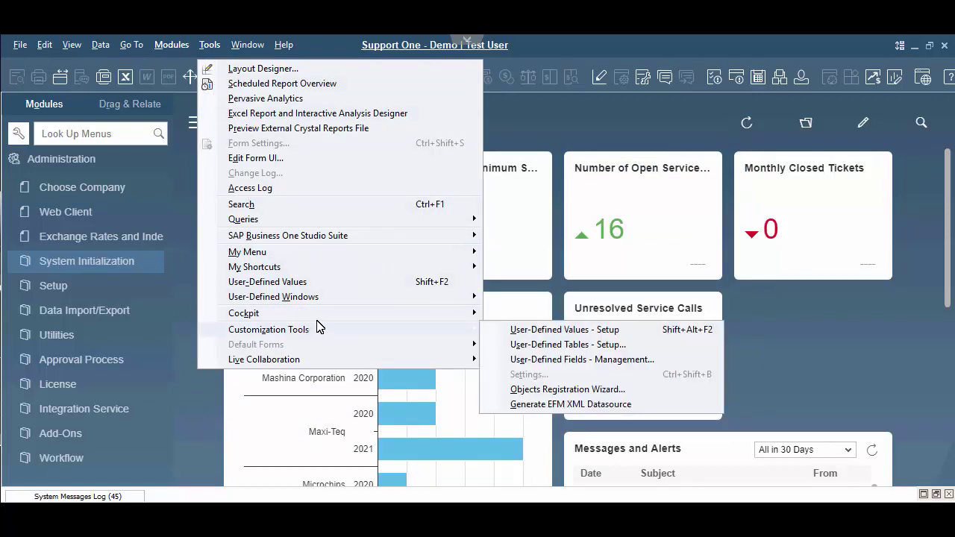
mouse_move(318, 320)
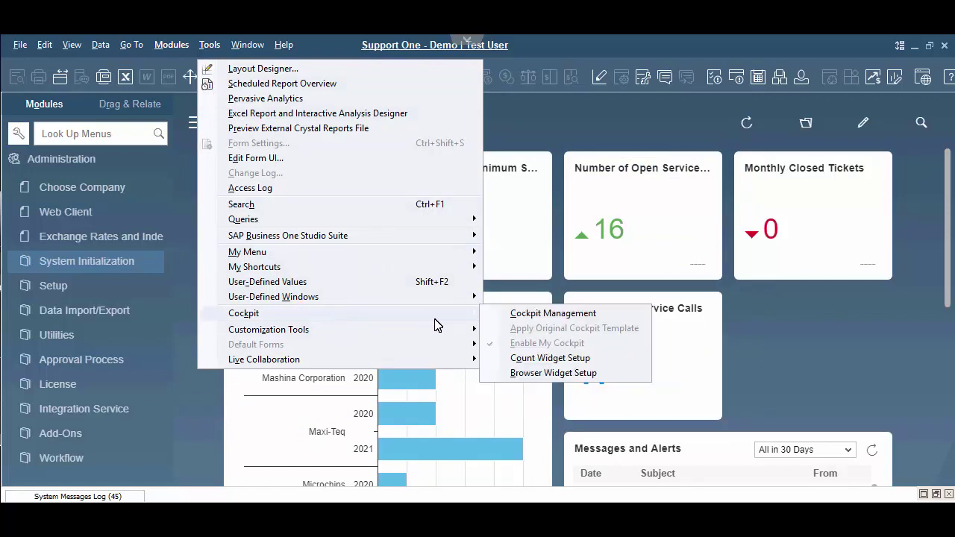
left_click(532, 360)
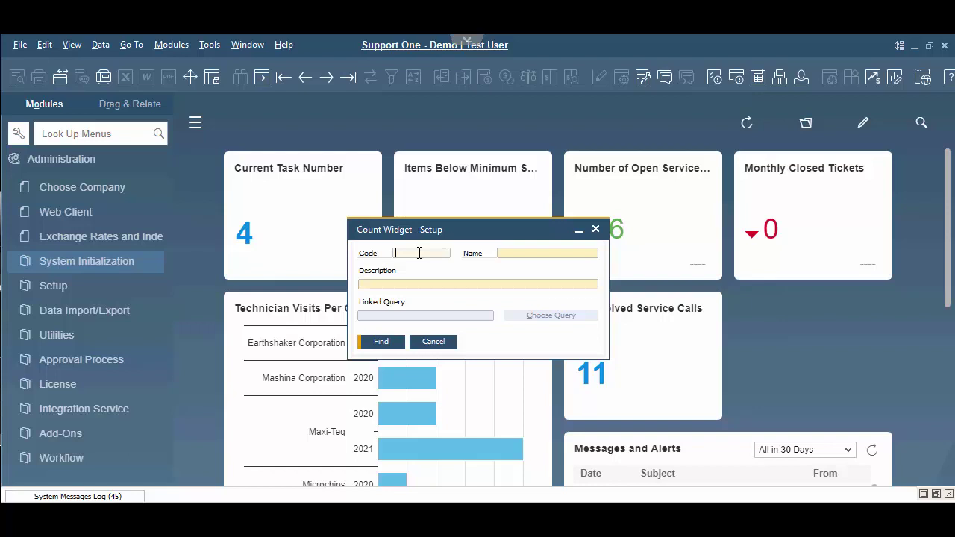
type("OpenQuo")
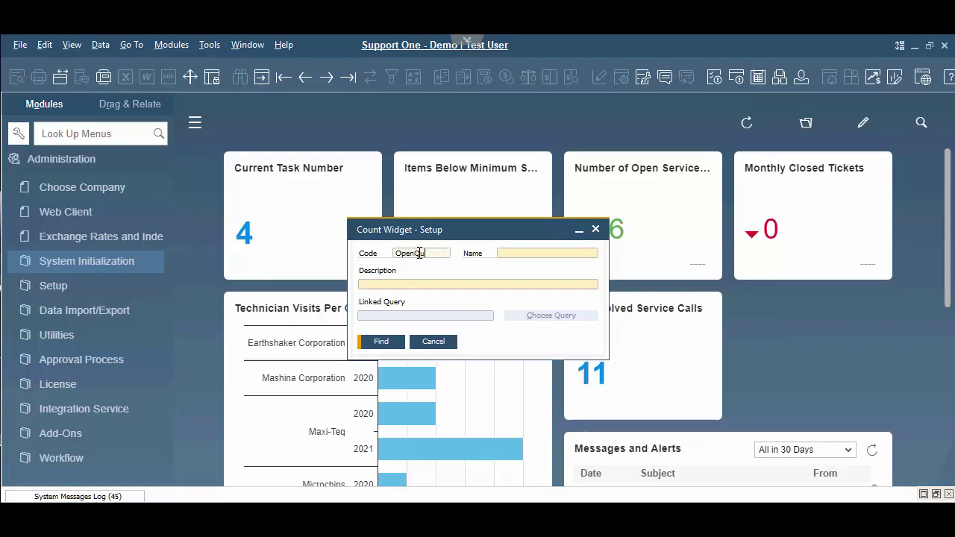
type("te")
key("Tab")
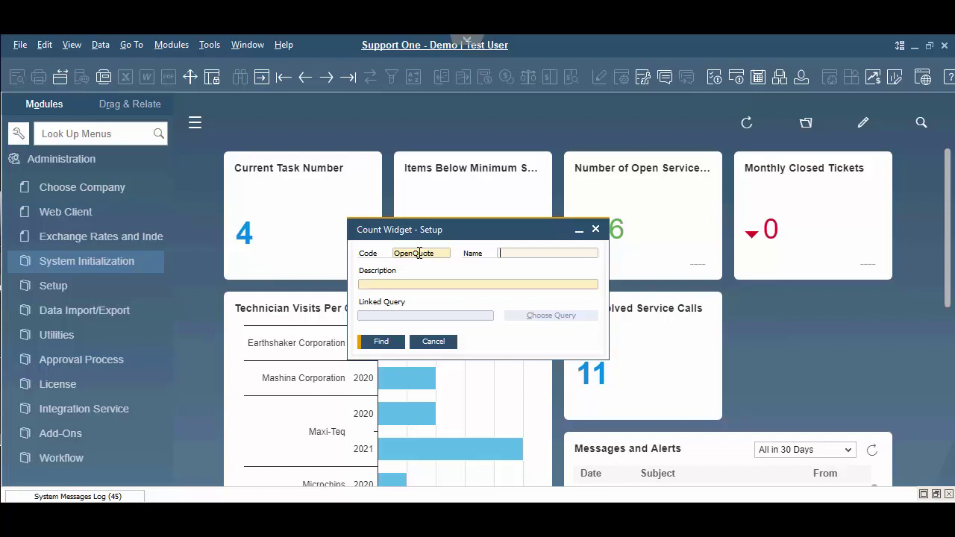
type("Number of ")
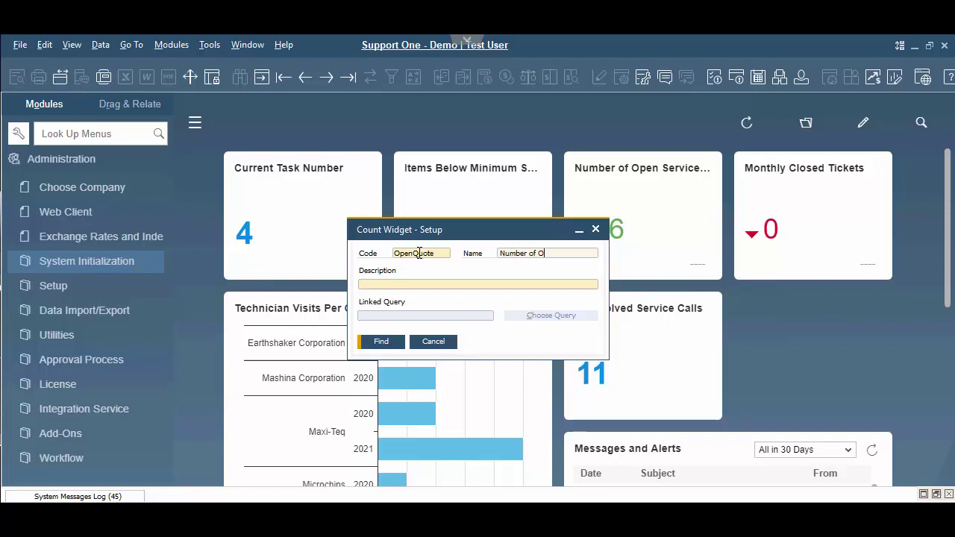
type("Open Sales Quotes")
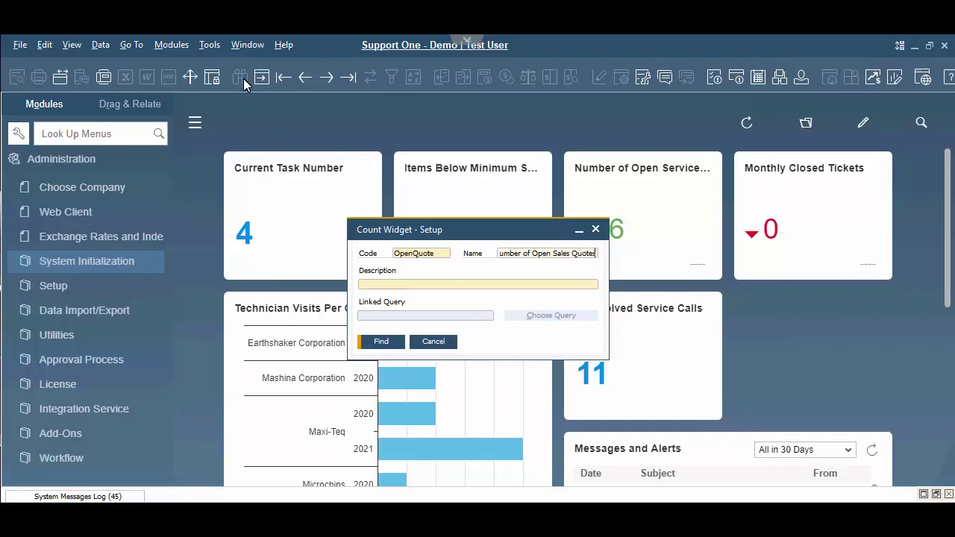
left_click(423, 347)
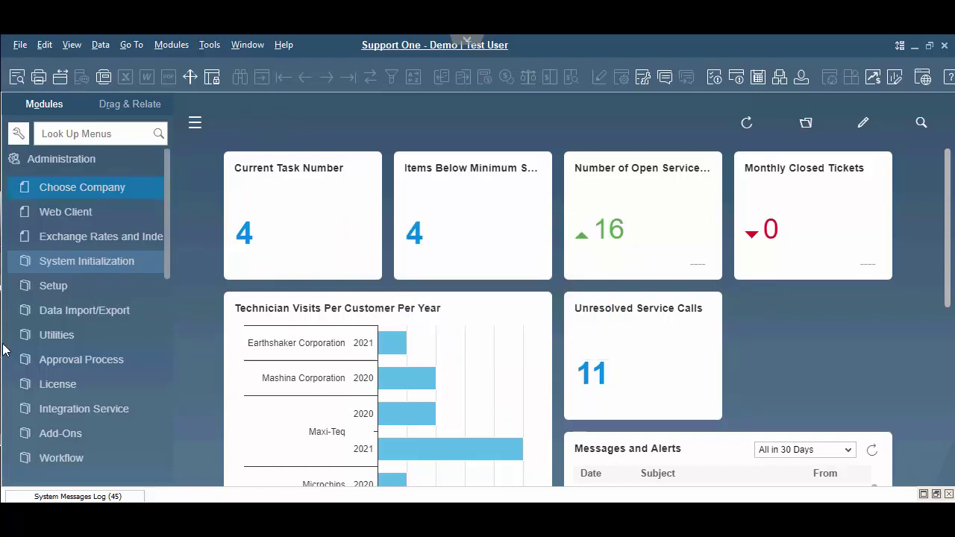
Step: Reopen Count Widget Setup in Add mode with code OpenQuote and name Number of Open Sales Quotes
left_click(210, 46)
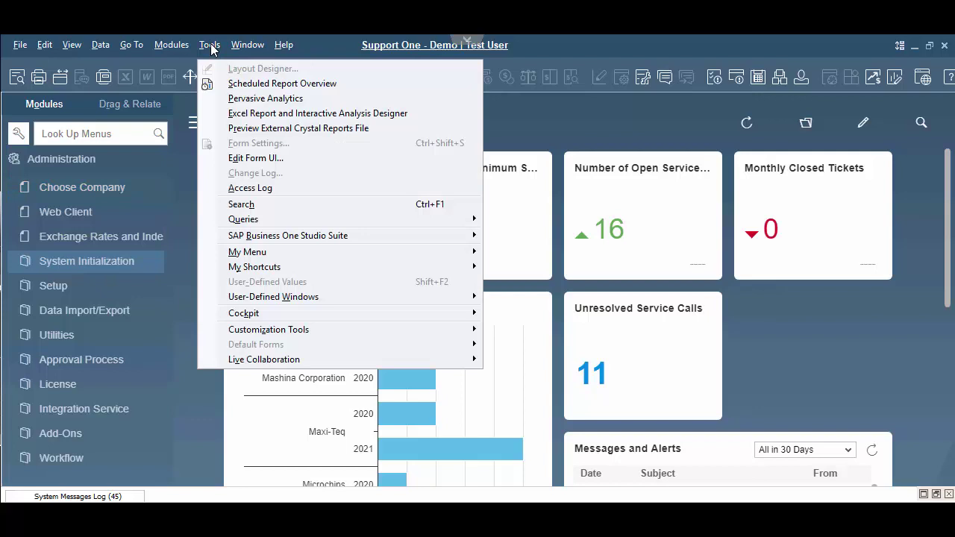
mouse_move(428, 315)
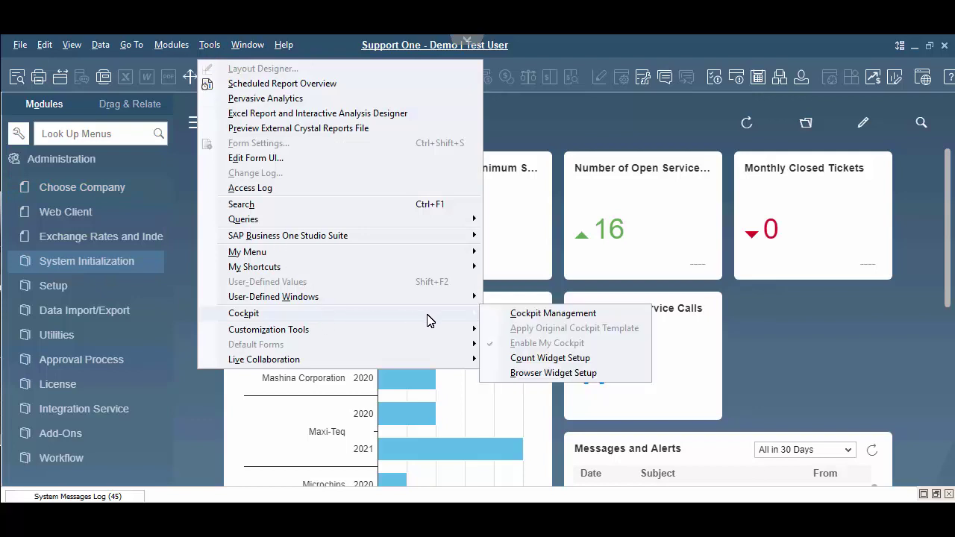
left_click(543, 361)
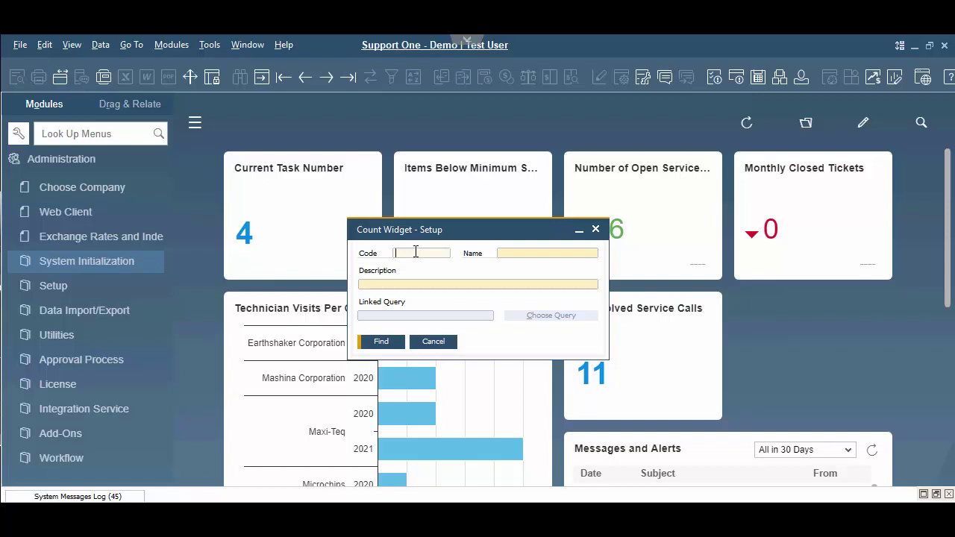
left_click(266, 80)
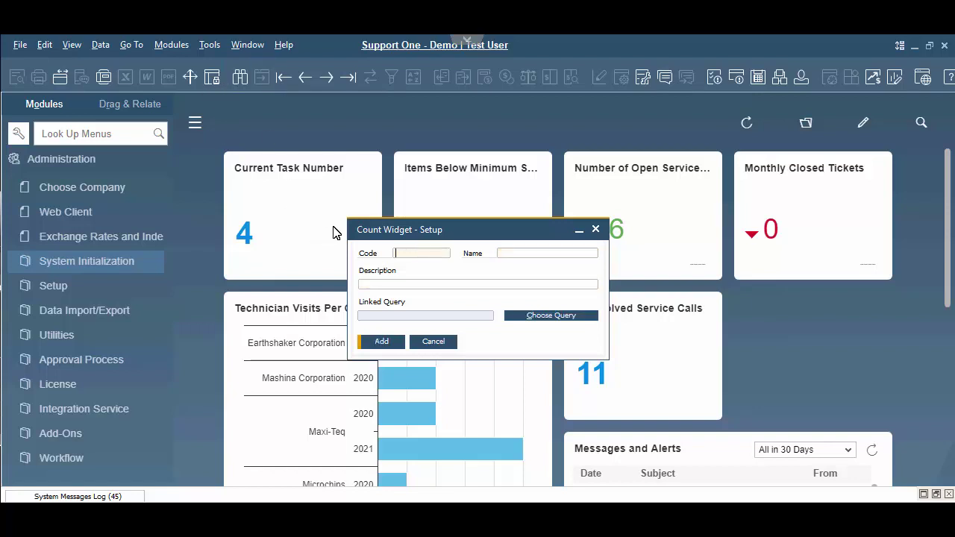
left_click(409, 256)
type("OpenQuote")
key("Tab")
type("Nu")
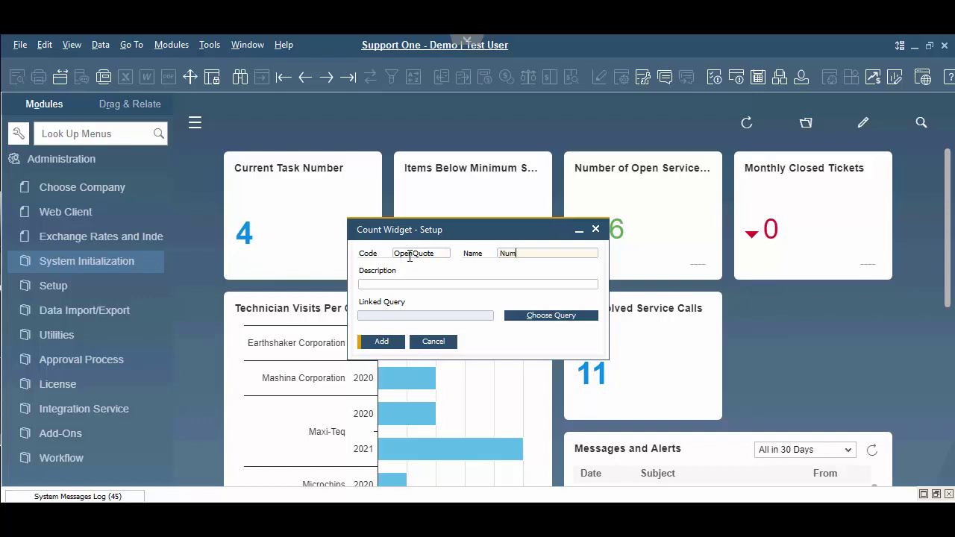
type("mber")
type(" of Open Sales Quotes")
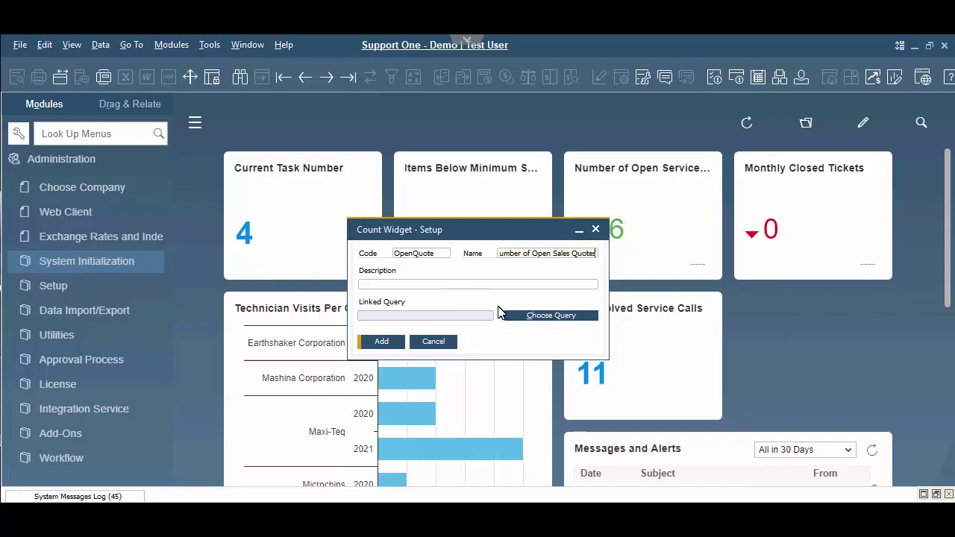
Step: Link the widget to the UserDefined Open Sales Quotations query and add it
left_click(549, 317)
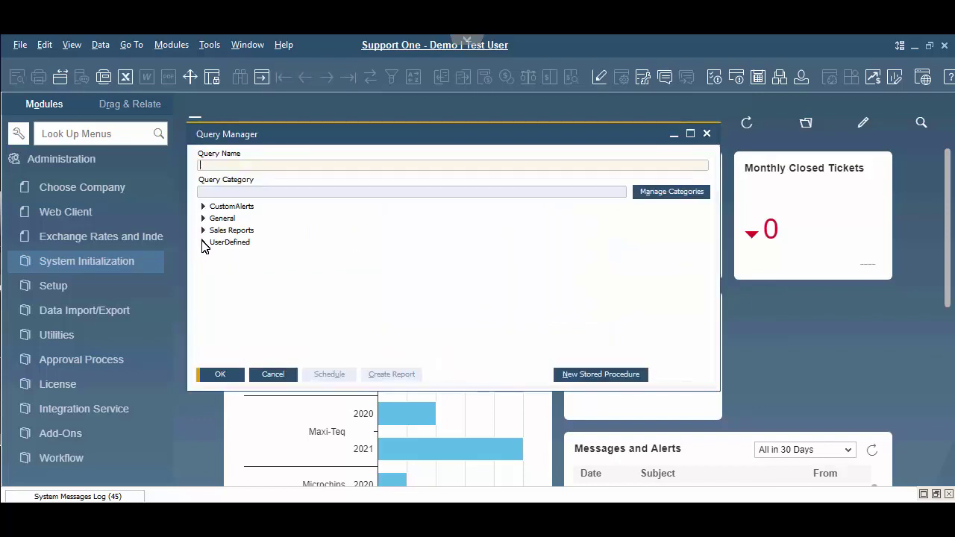
left_click(202, 243)
scroll(286, 298, "down", 6)
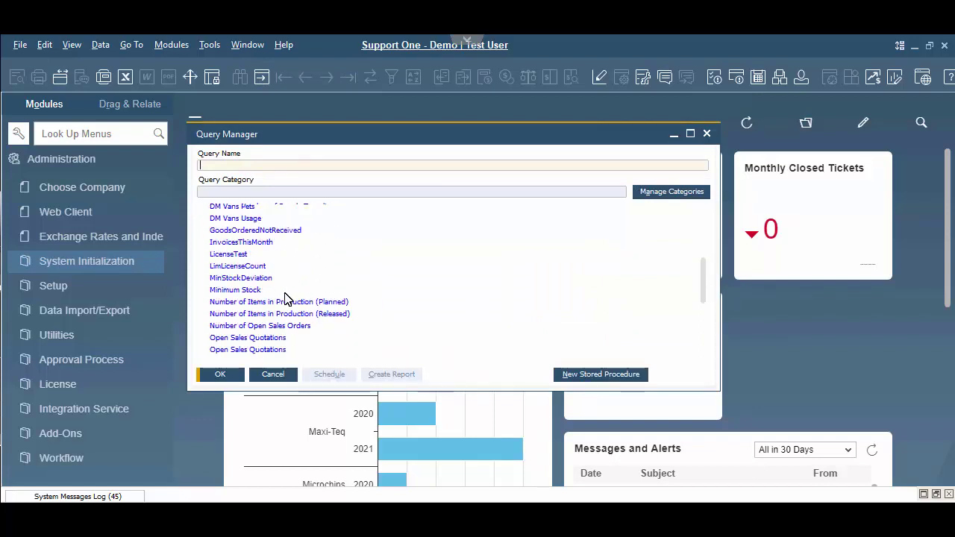
scroll(286, 298, "down", 1)
left_click(263, 313)
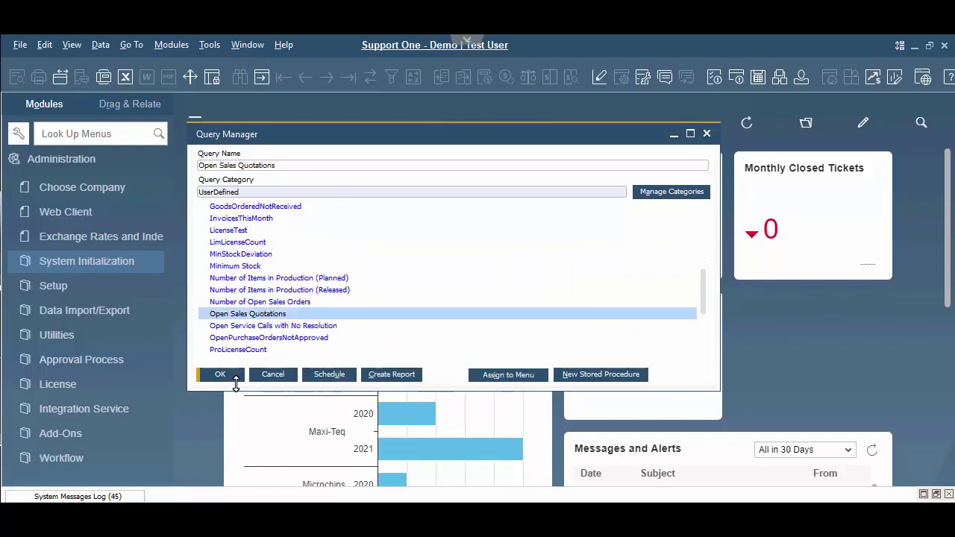
left_click(221, 375)
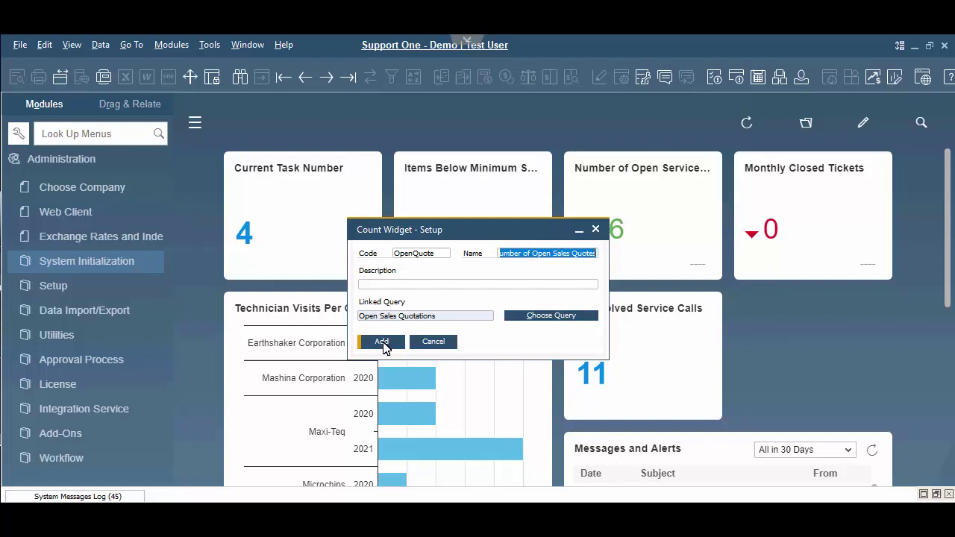
left_click(382, 342)
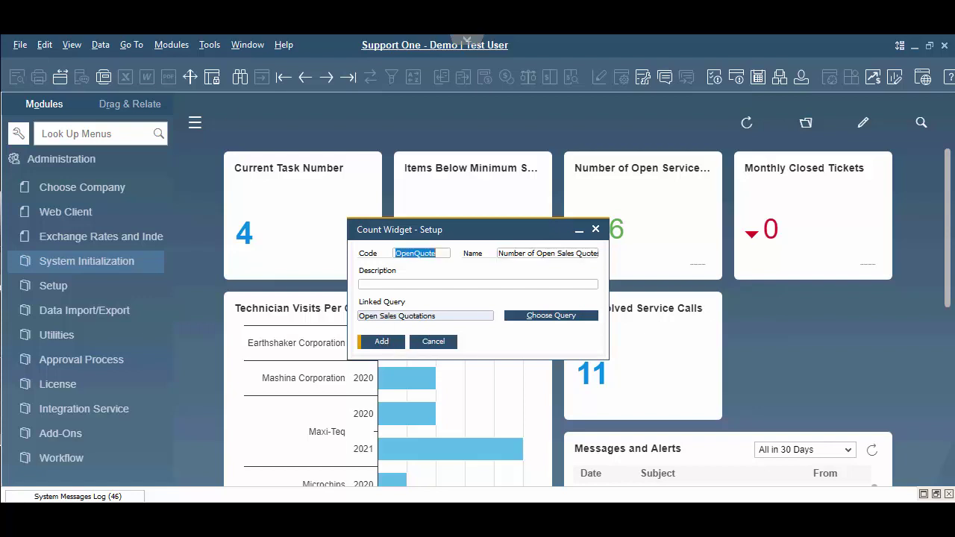
Step: Create another count widget in Add mode, code OpenQuote, named Number of Open Sales Quotes
left_click(210, 45)
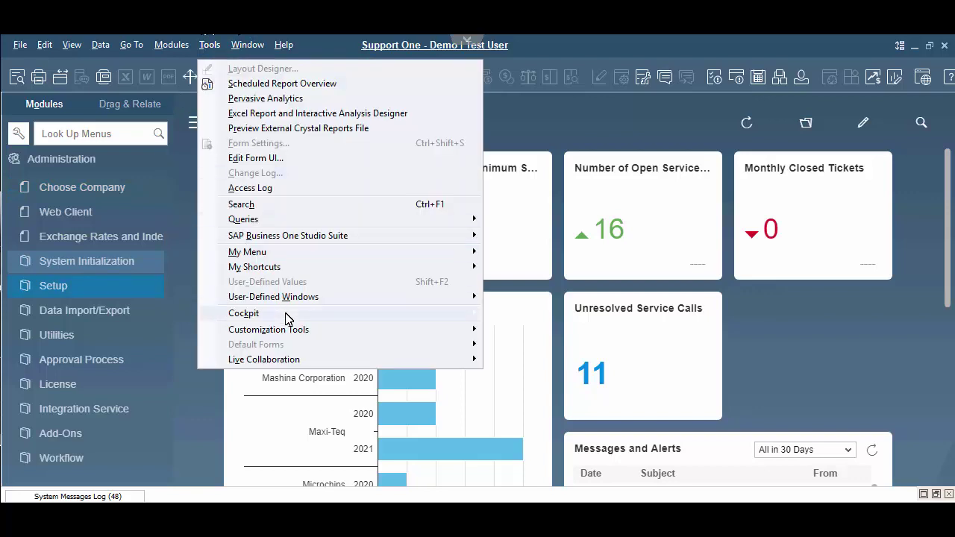
mouse_move(302, 313)
left_click(558, 358)
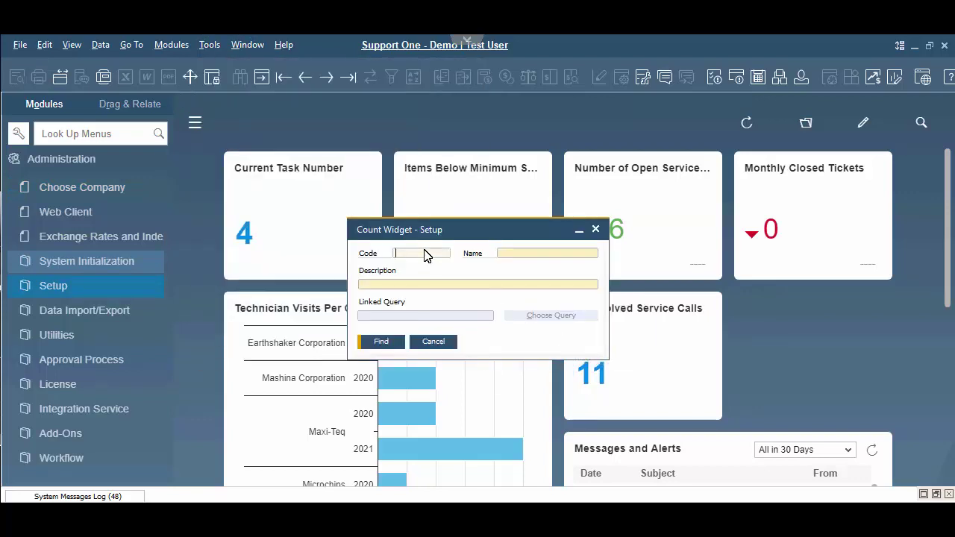
left_click(261, 78)
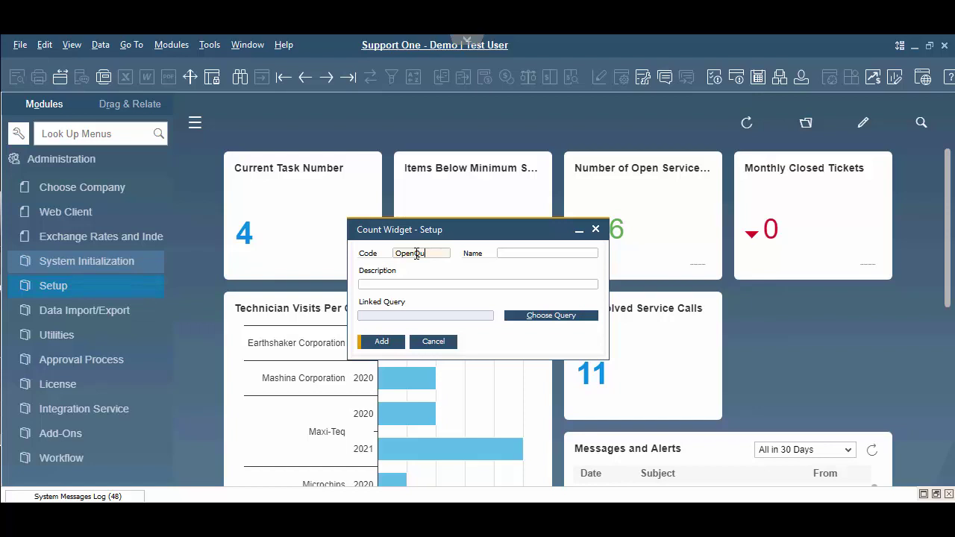
key("Tab")
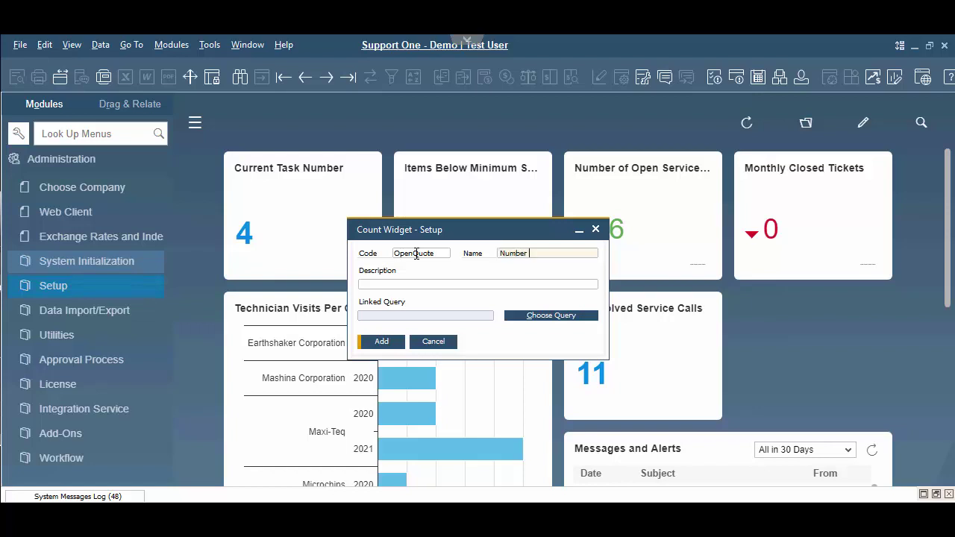
type("Number of Open Sales Quotes")
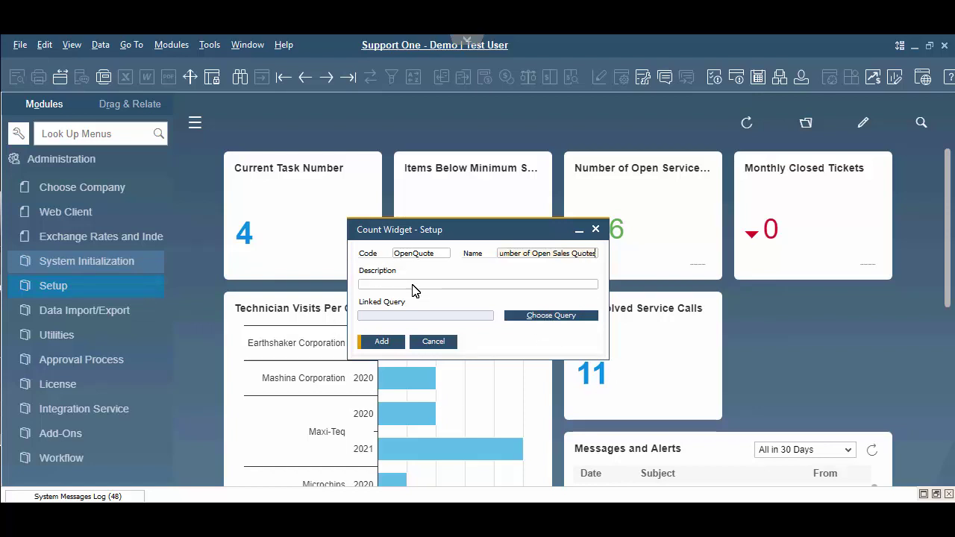
Step: Choose the UserDefined Open Sales Quotations query for the widget and add it
left_click(552, 316)
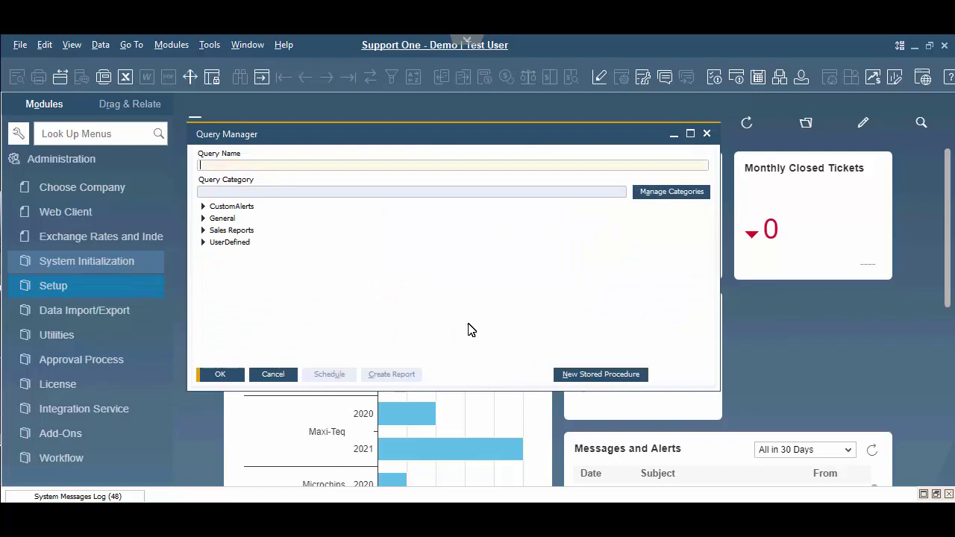
left_click(203, 243)
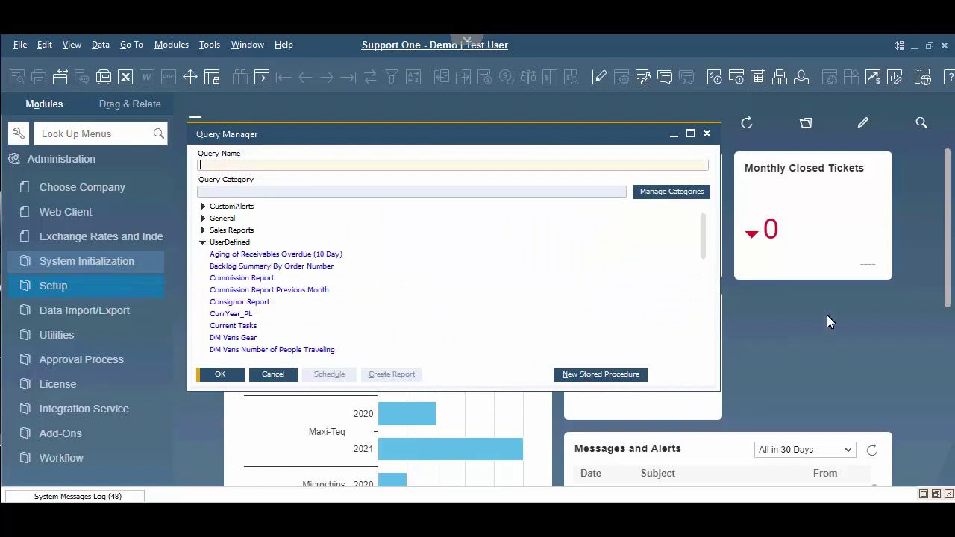
left_click_drag(705, 240, 705, 291)
left_click(267, 327)
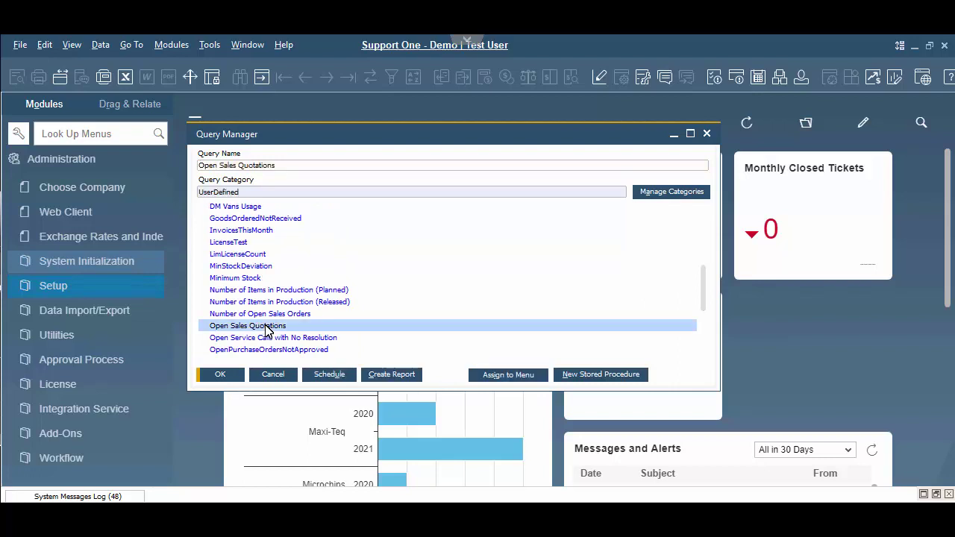
left_click(221, 375)
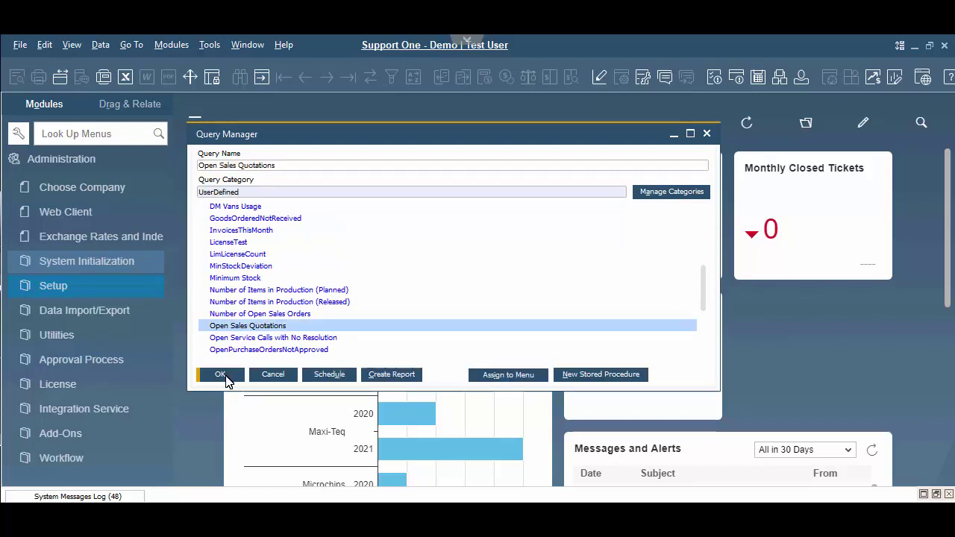
left_click(384, 343)
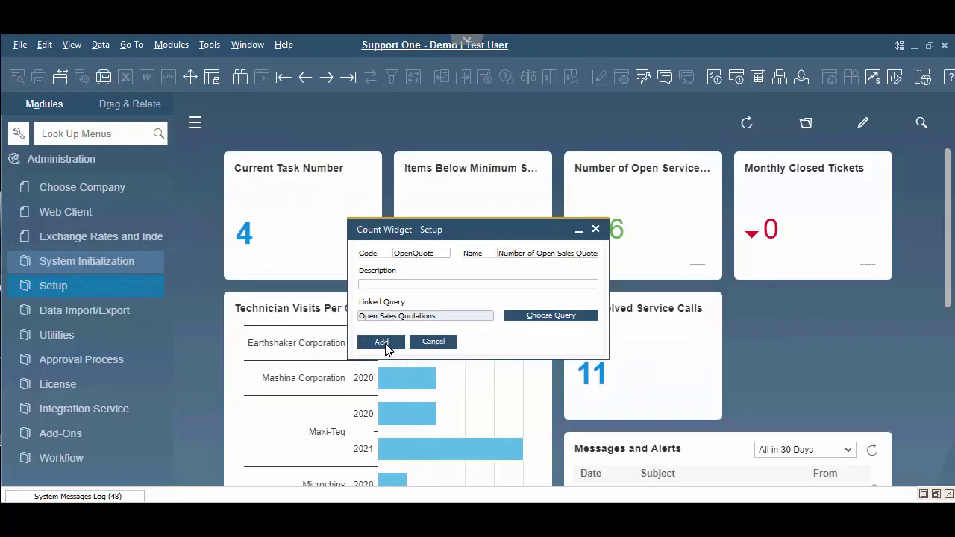
Step: Cancel the setup form and browse the Widget Gallery filtered to Business Object Count
left_click(438, 343)
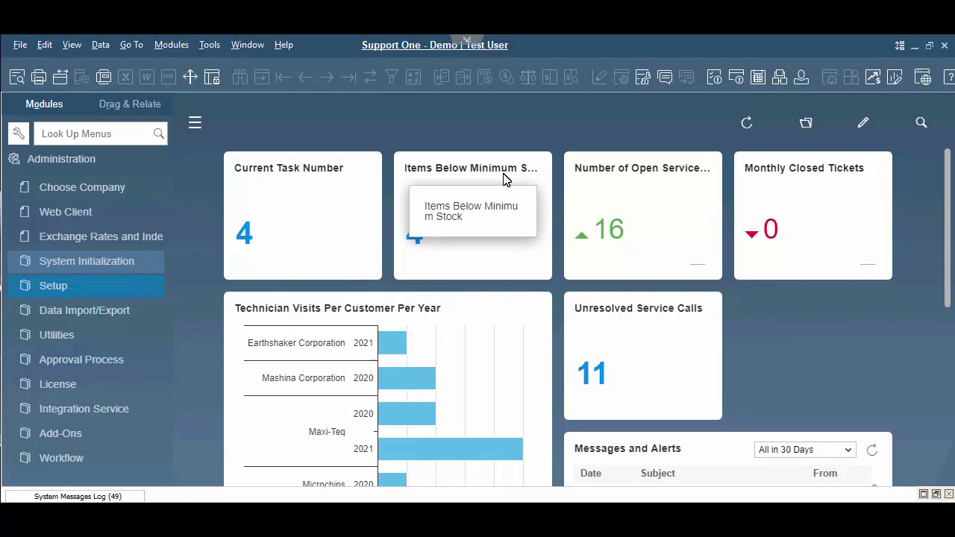
left_click(864, 126)
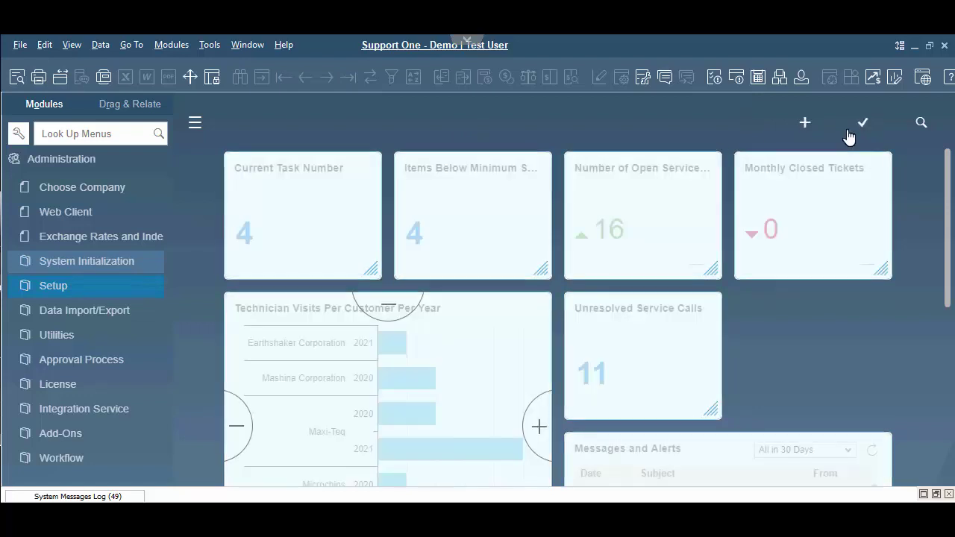
left_click(803, 123)
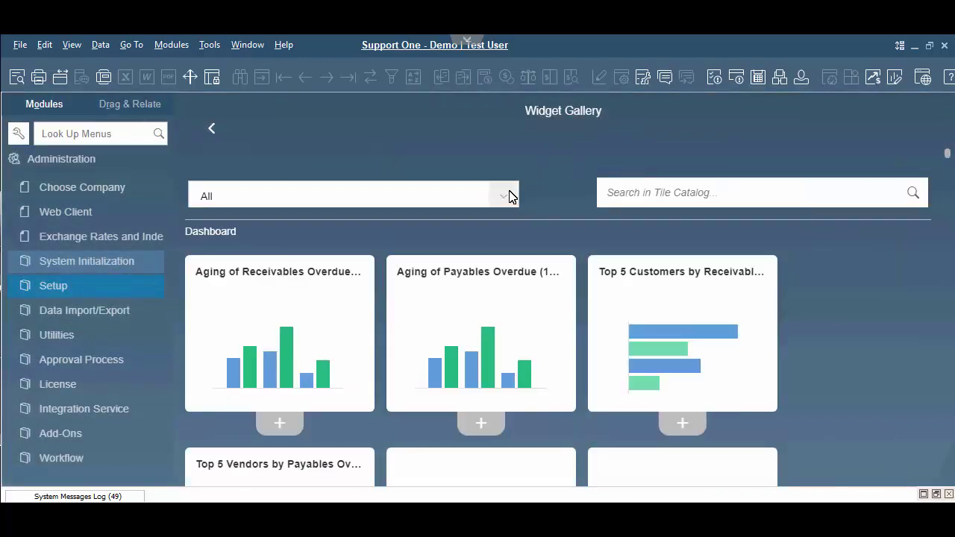
left_click(505, 196)
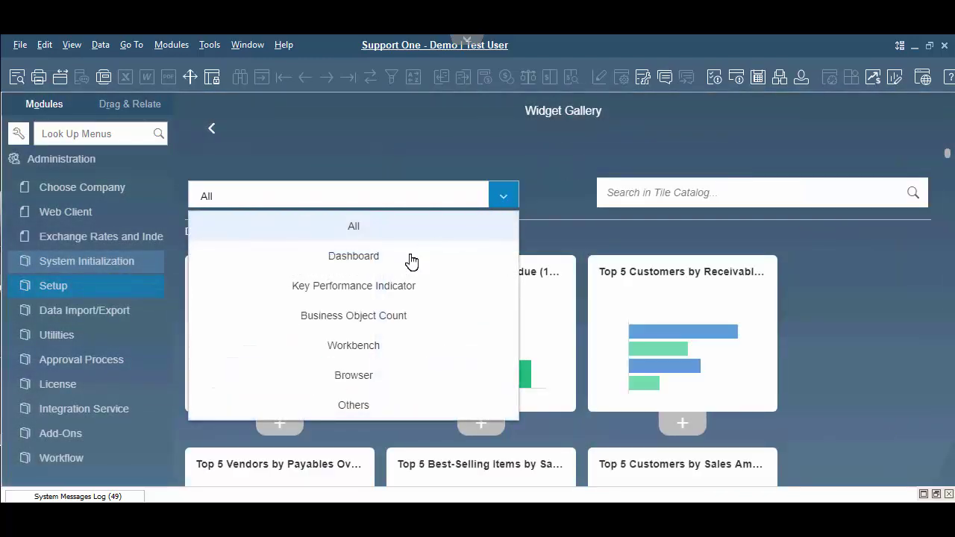
left_click(356, 317)
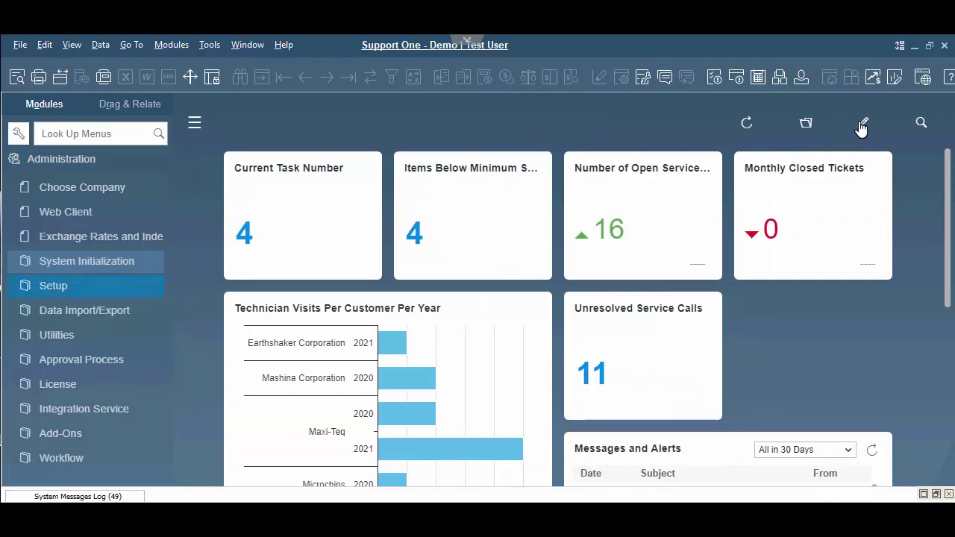
Step: Add the Number of Open Sales Quotes tile from the Business Object Count gallery to the cockpit
left_click(862, 122)
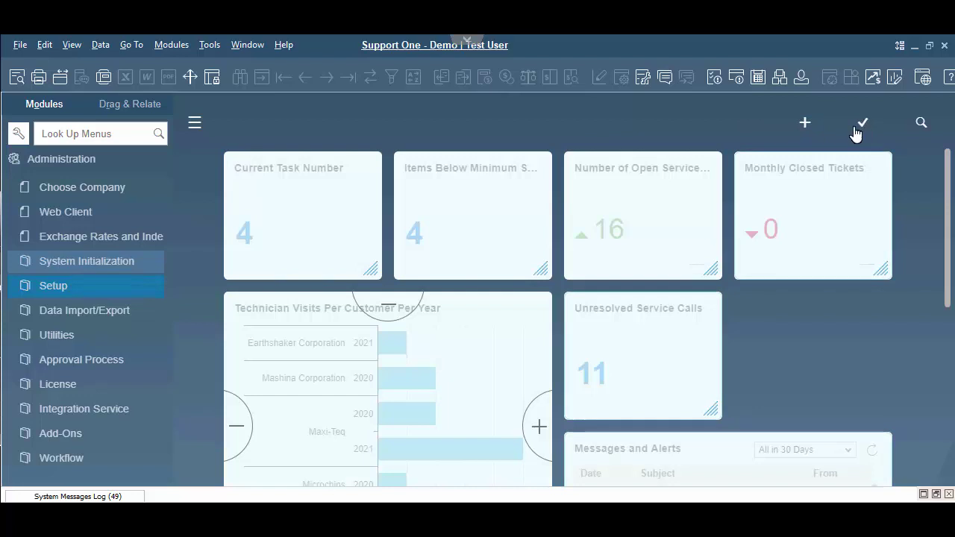
left_click(805, 123)
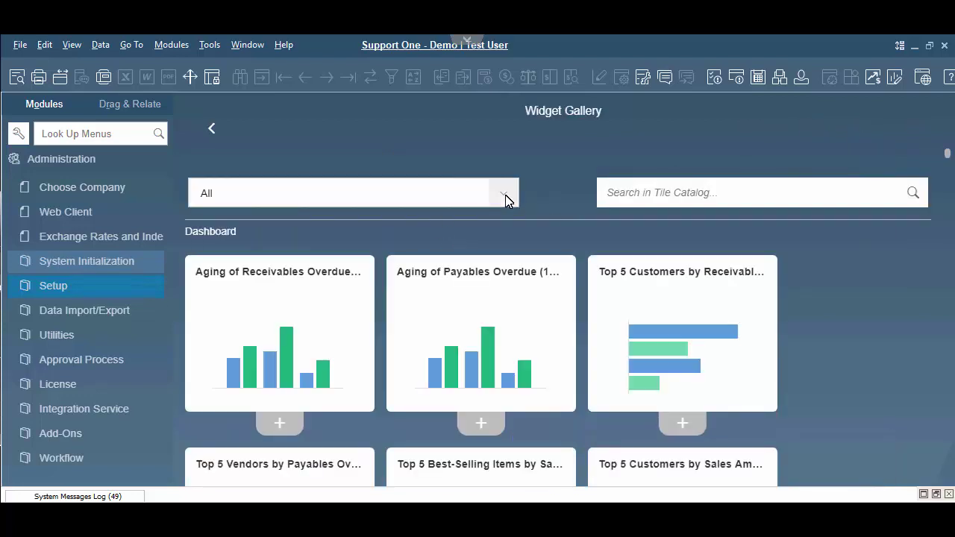
left_click(504, 195)
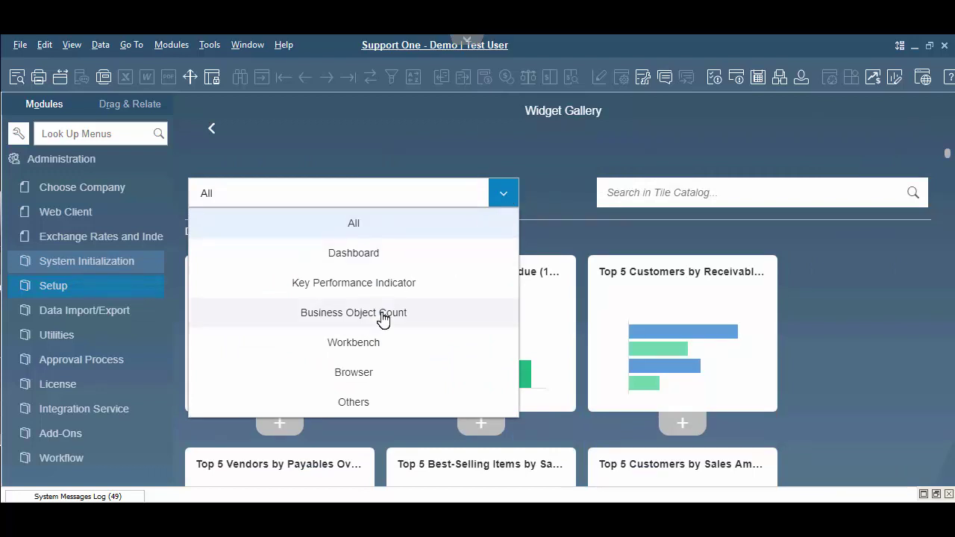
left_click(382, 317)
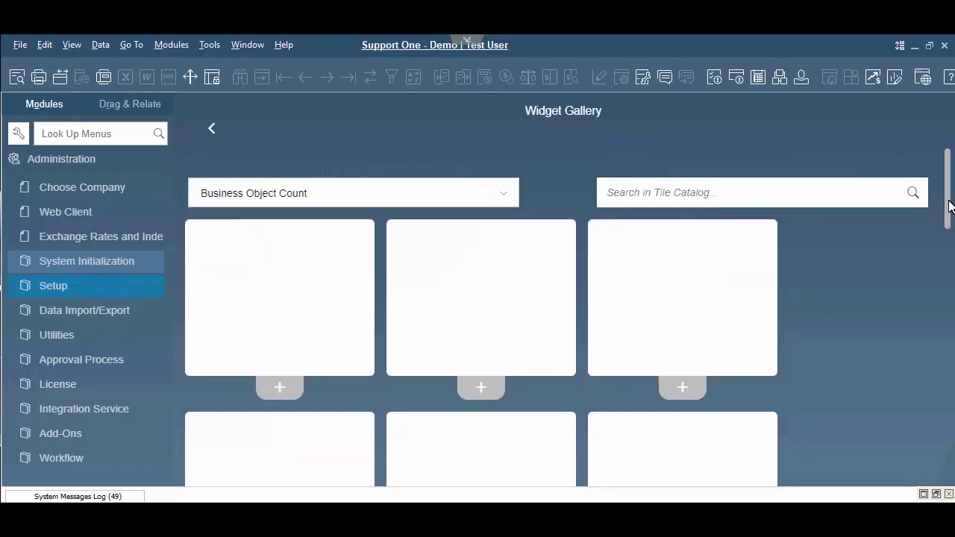
left_click(61, 434)
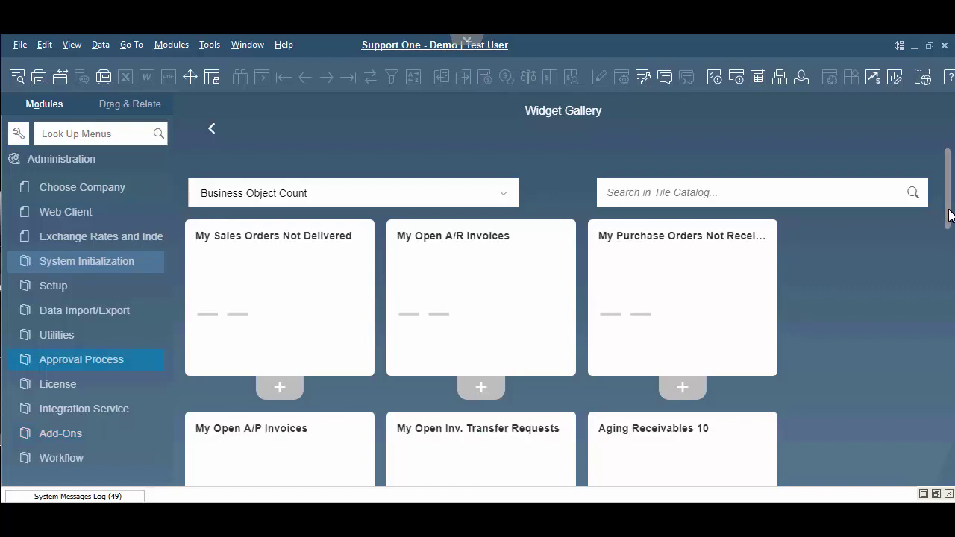
scroll(946, 240, "down", 2)
left_click_drag(945, 240, 912, 386)
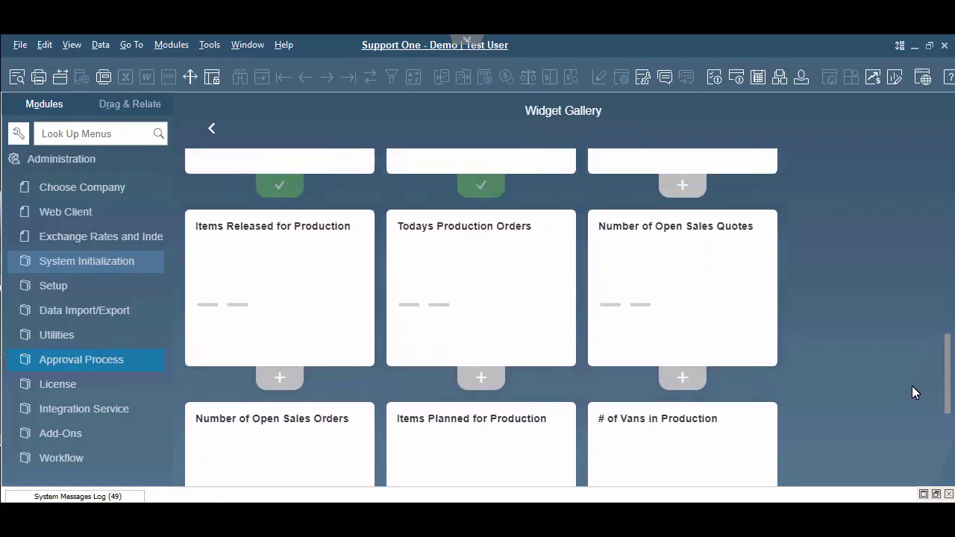
left_click(683, 378)
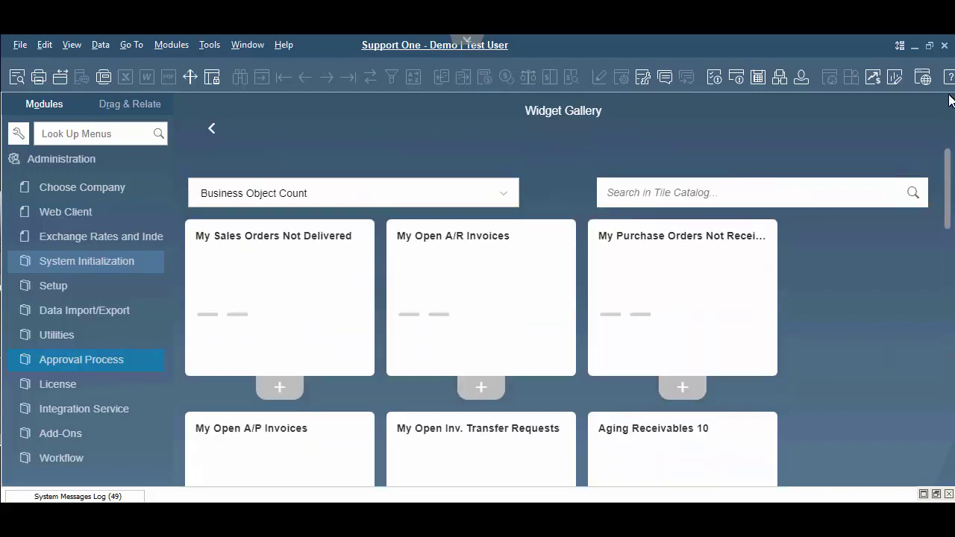
left_click_drag(947, 336, 935, 129)
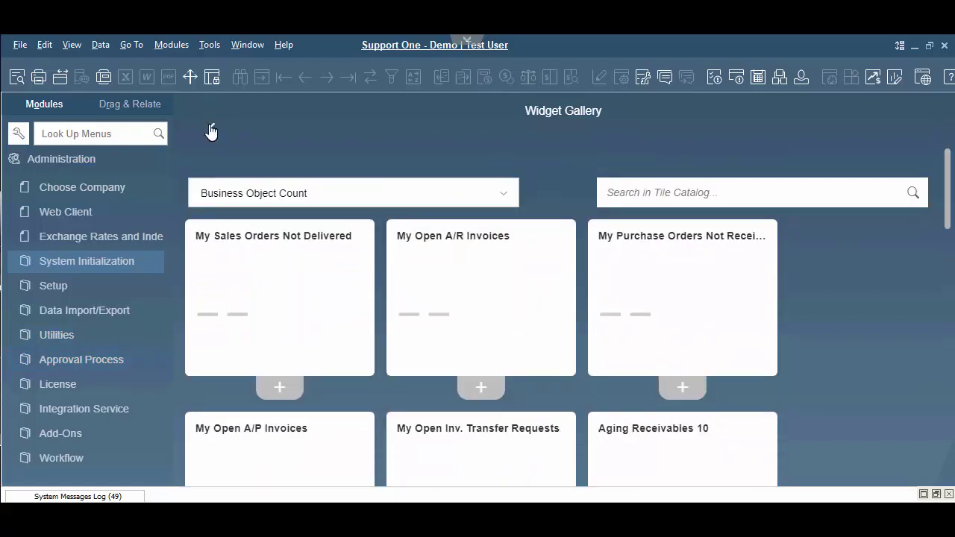
Step: Save the cockpit with Update My Cockpit and show the 9 quotations behind the tile
left_click(212, 128)
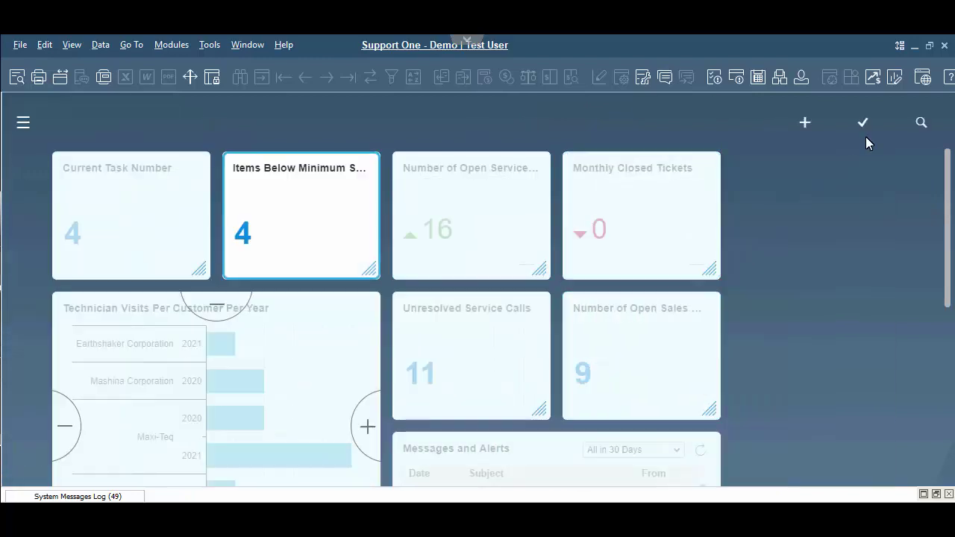
left_click(865, 124)
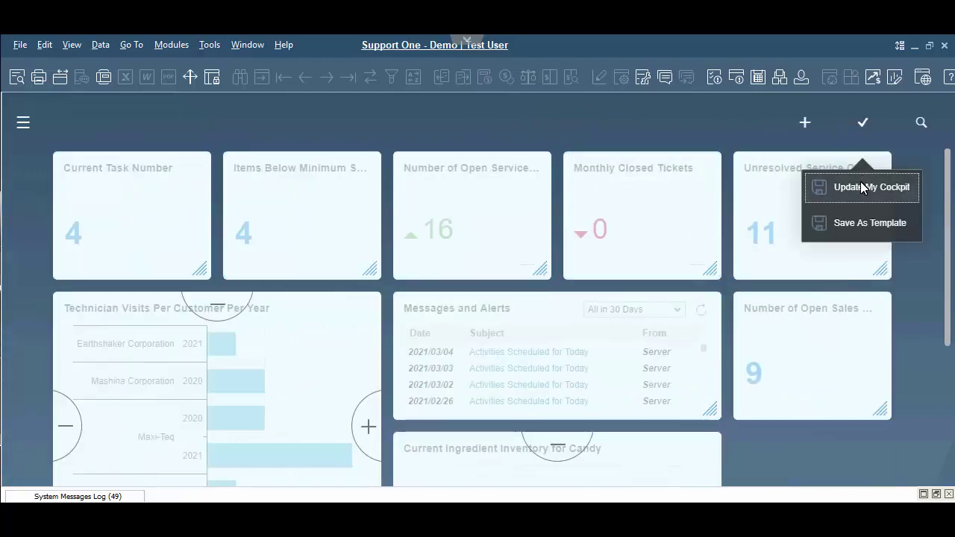
left_click(857, 188)
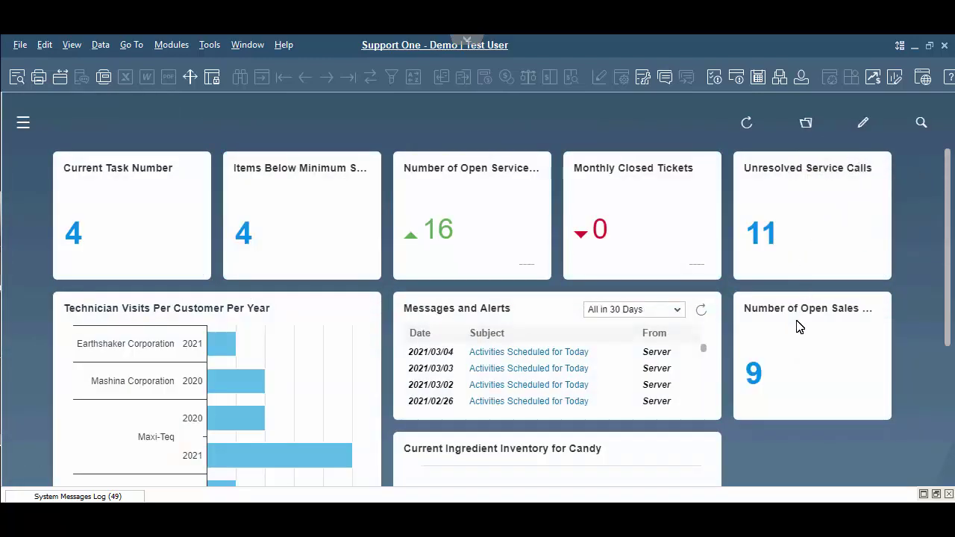
left_click(754, 375)
Step: List the 9 open sales quotes and open sales quotation 1204
left_click(753, 374)
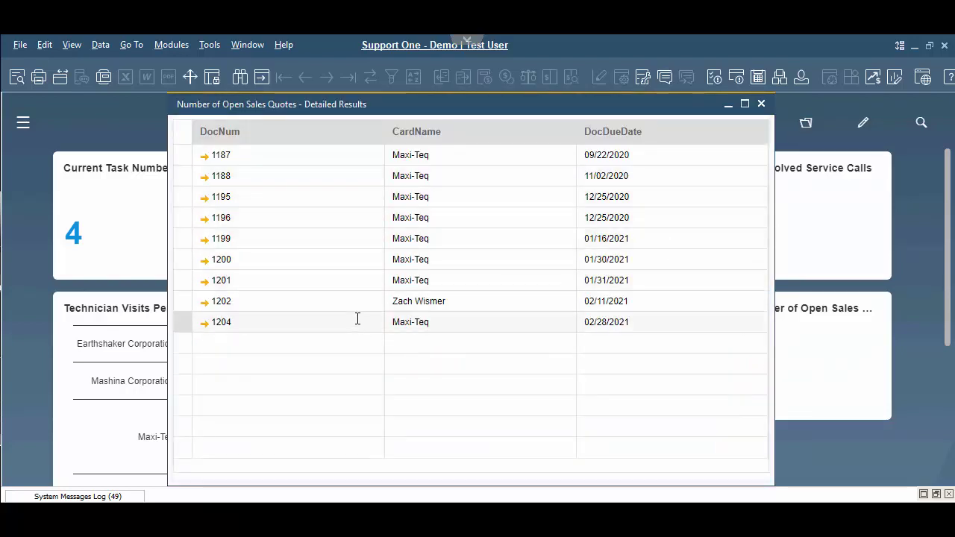
left_click(204, 323)
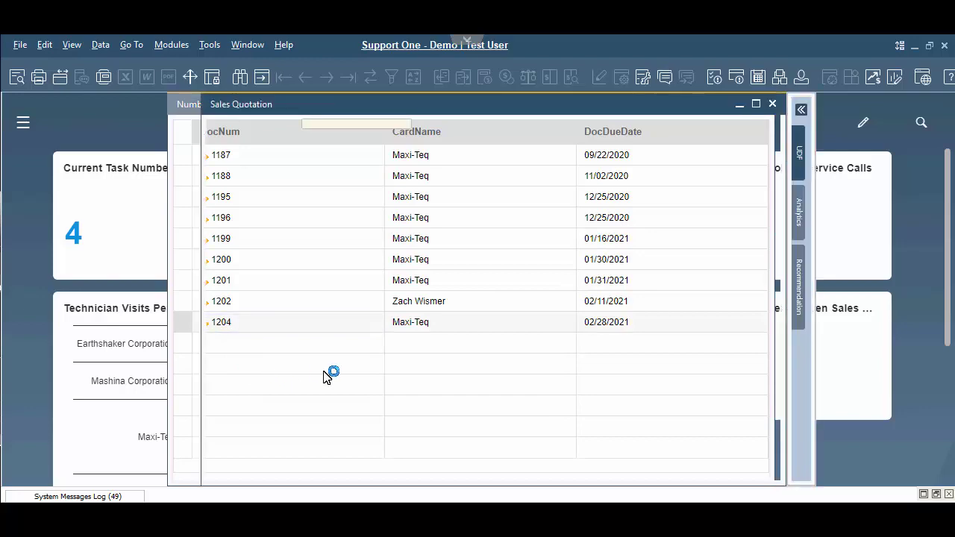